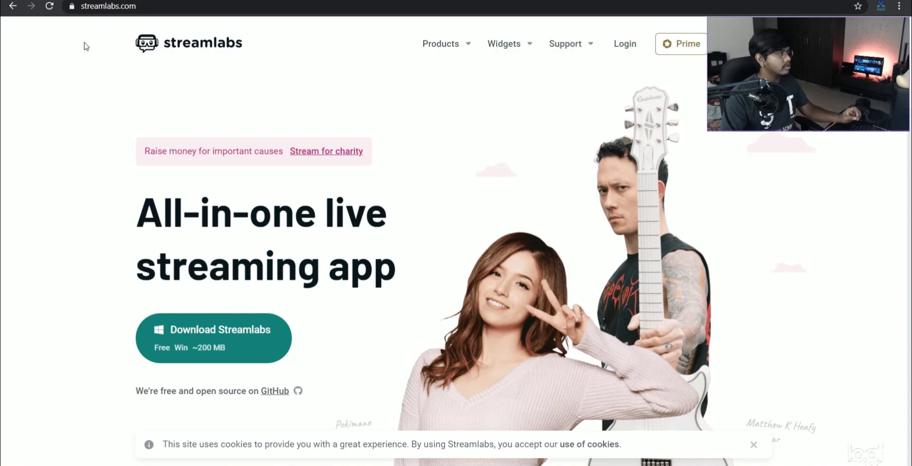
# Start downloading the Streamlabs installer, then cancel the running download.
pyautogui.click(204, 343)
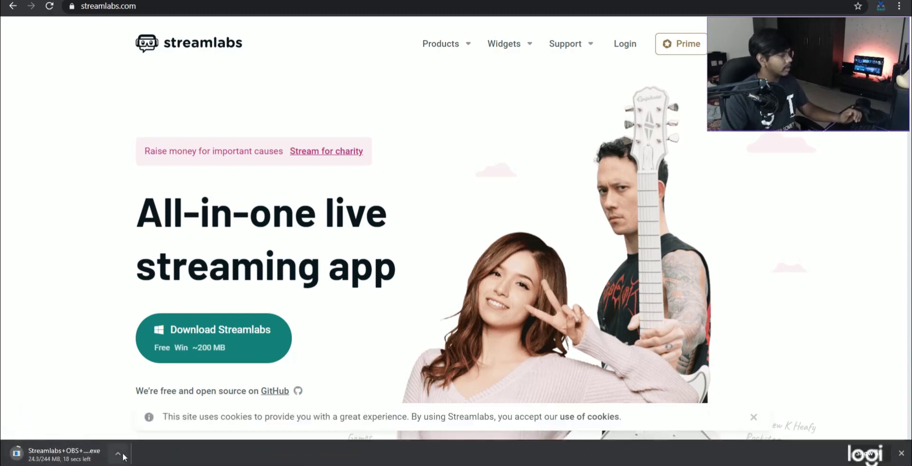
pyautogui.click(122, 452)
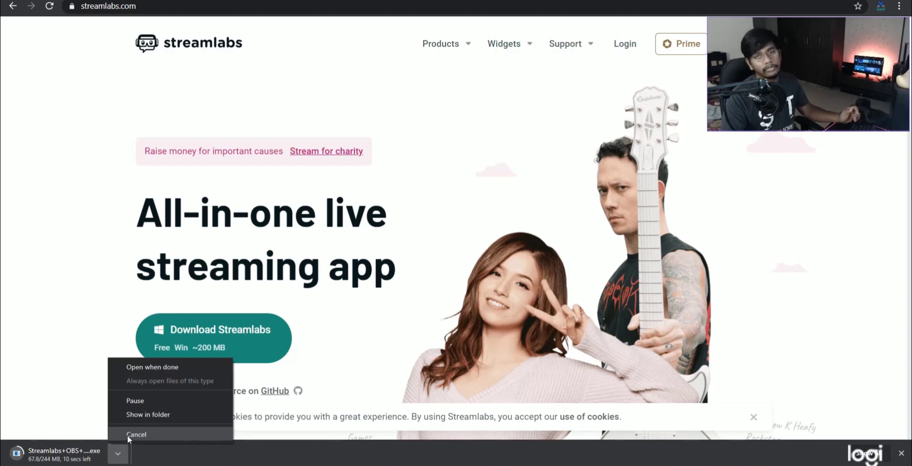
pyautogui.click(128, 433)
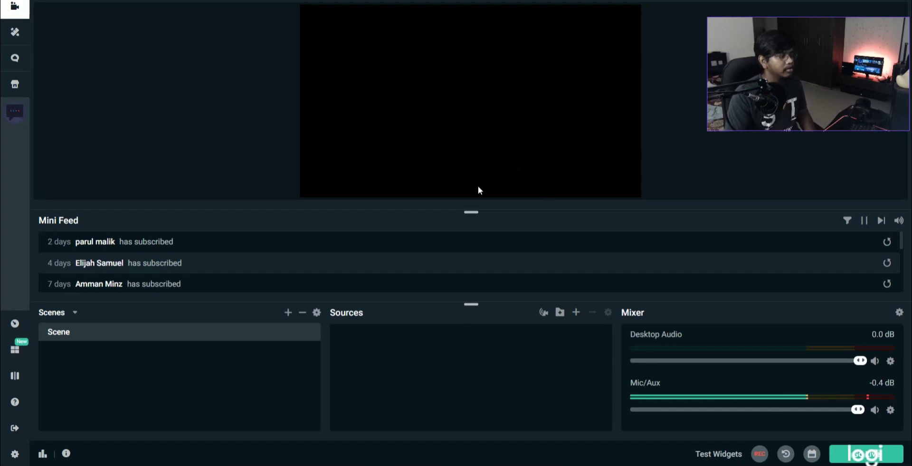
# Add a Display Capture source named 'My Capture' showing Display 1 at 1920x1080.
pyautogui.click(576, 312)
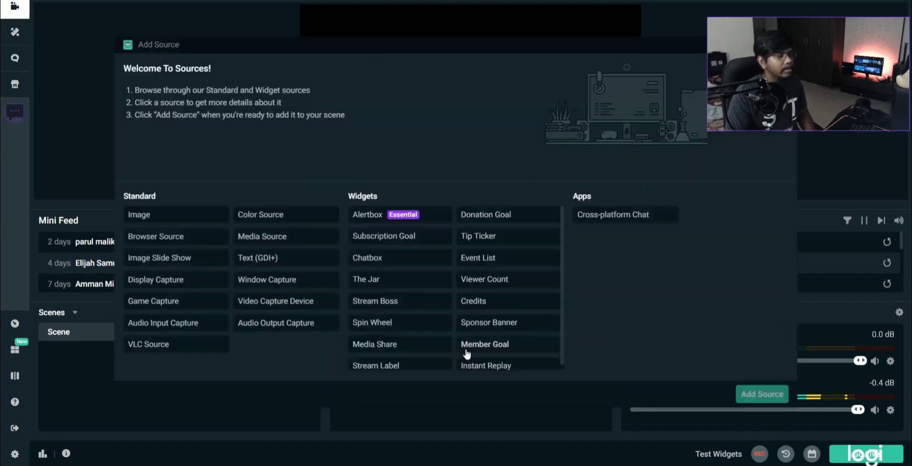
pyautogui.click(142, 284)
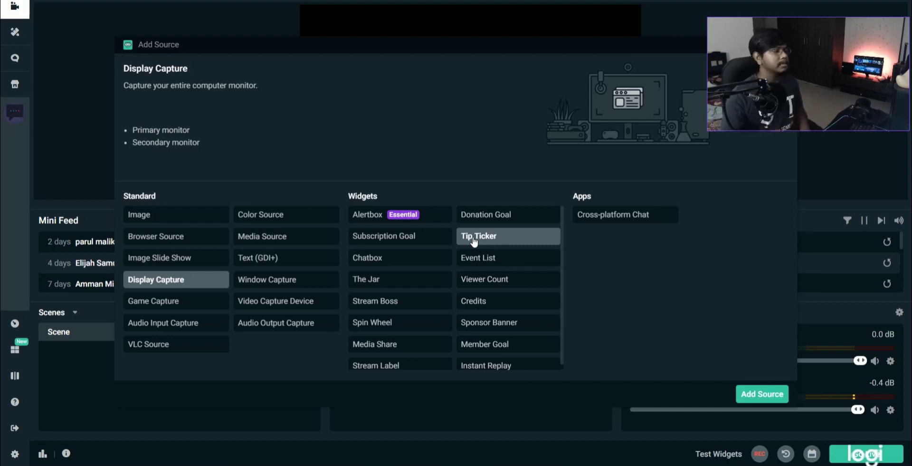
pyautogui.click(762, 394)
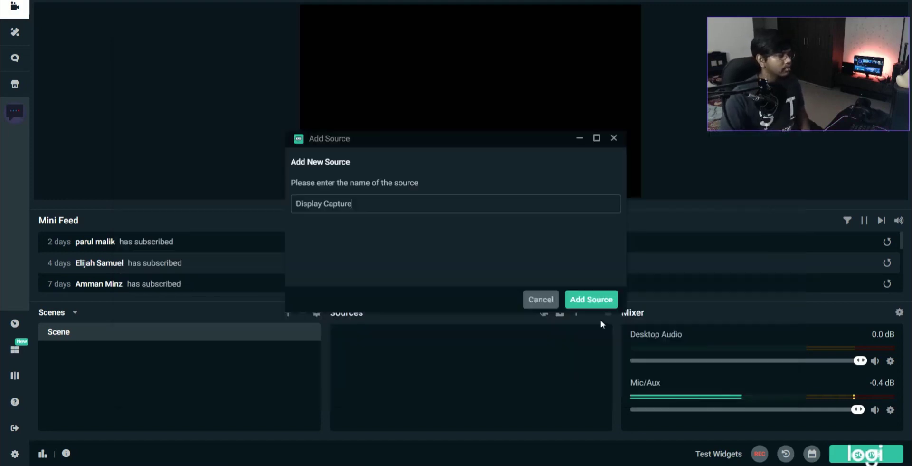
pyautogui.hotkey('ctrl', 'a')
pyautogui.write('M')
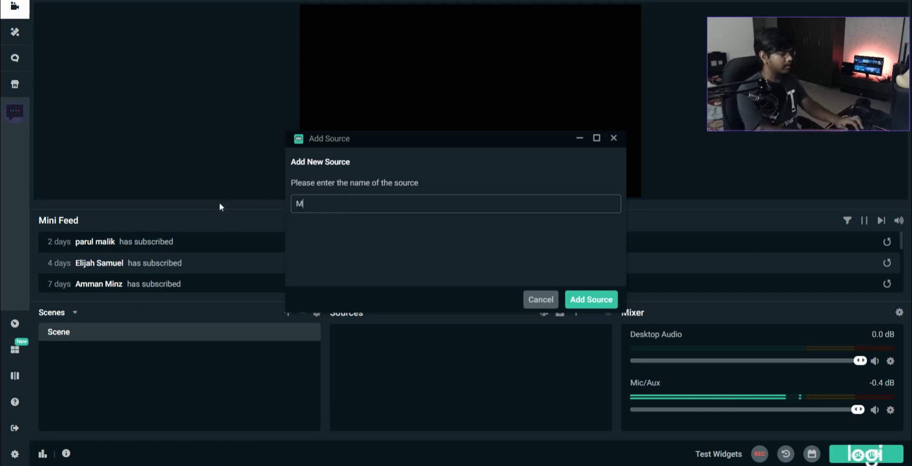
pyautogui.write('y Capture')
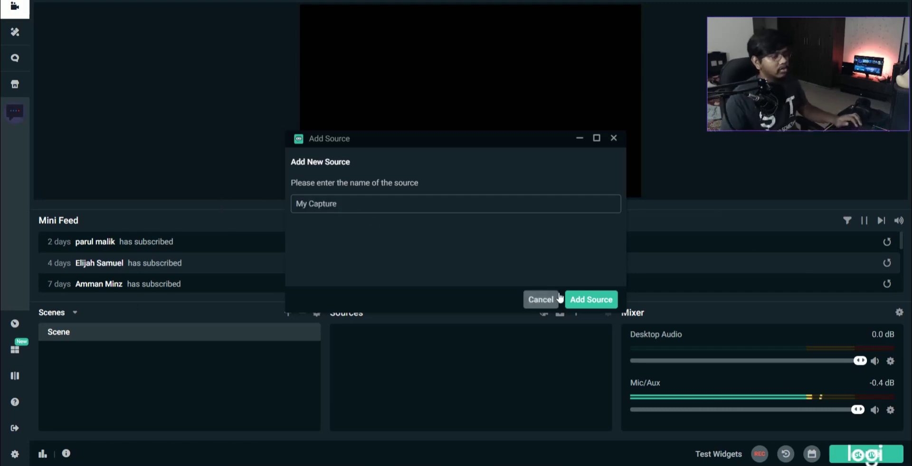
pyautogui.click(576, 298)
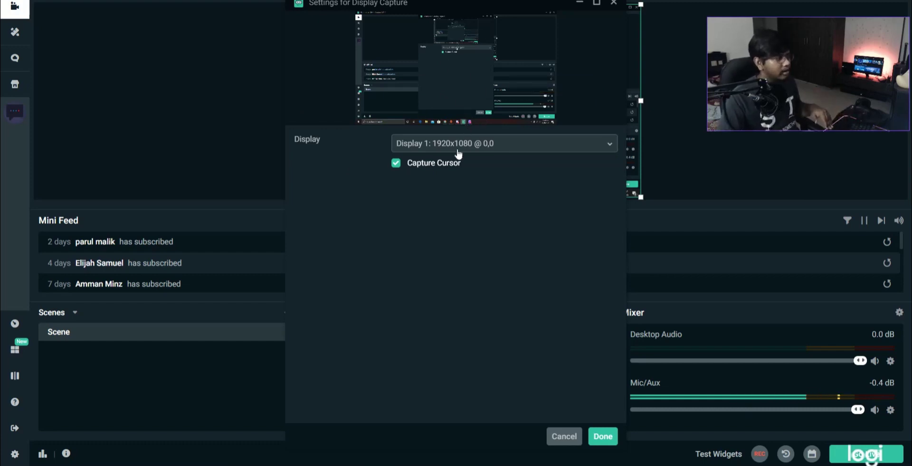
pyautogui.click(603, 436)
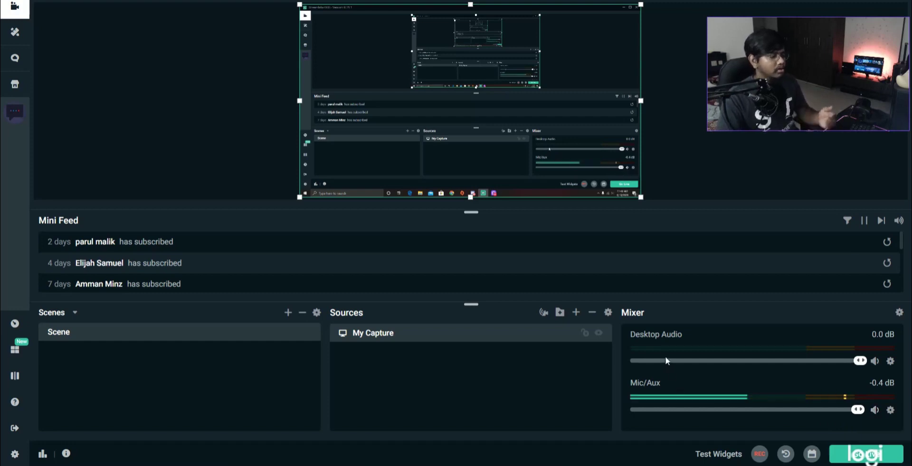
pyautogui.click(15, 452)
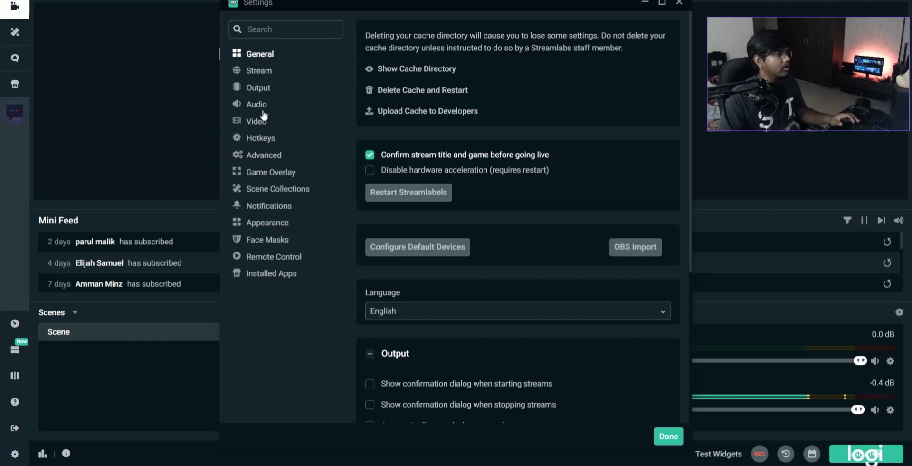
pyautogui.click(256, 104)
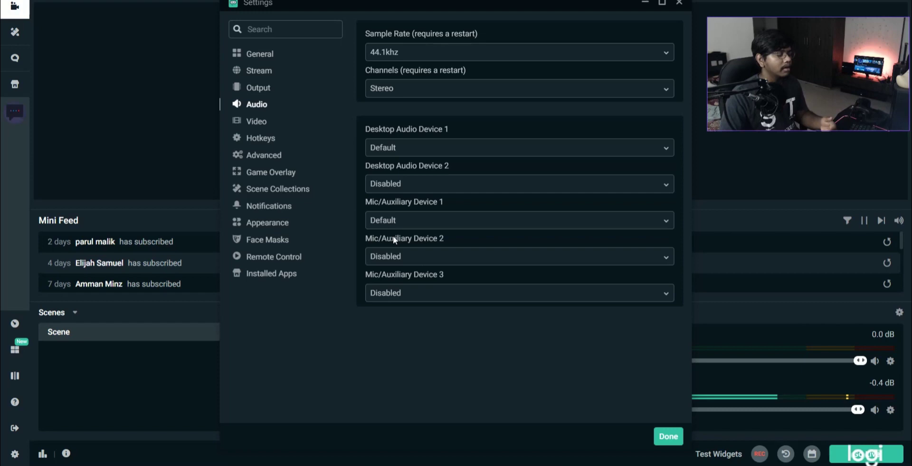
pyautogui.click(385, 224)
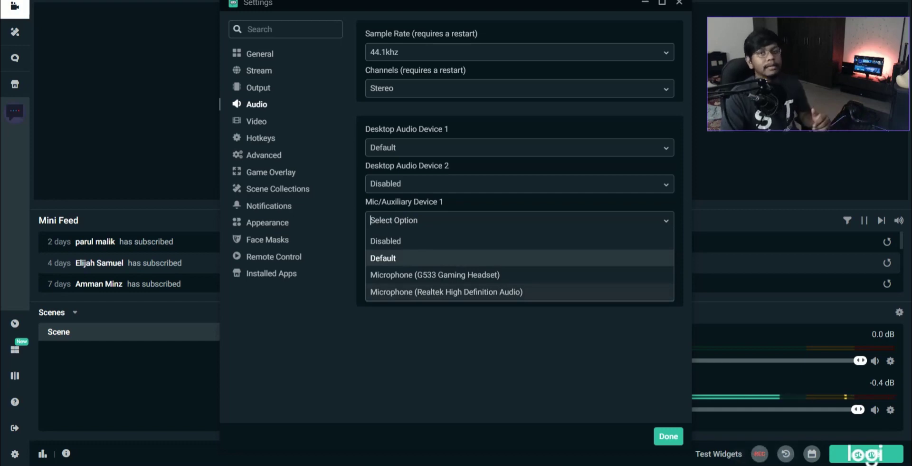
pyautogui.click(396, 260)
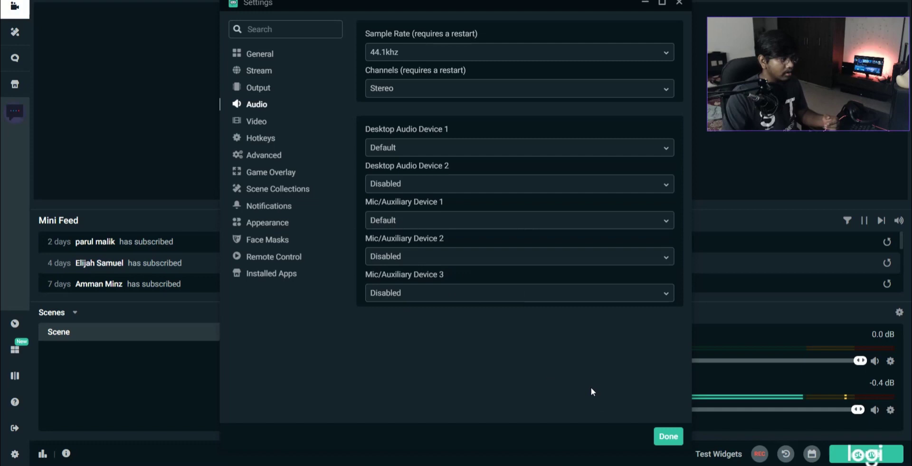
pyautogui.click(668, 436)
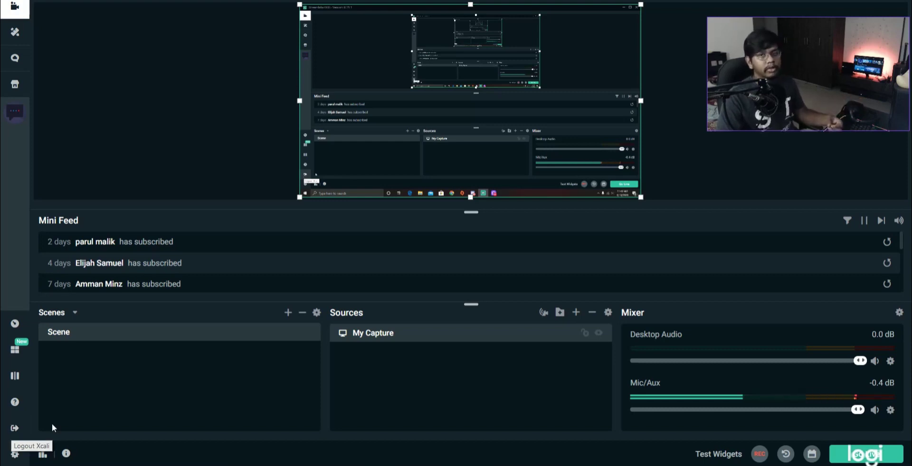
# Deselect the My Capture source by clicking empty space in Sources.
pyautogui.click(206, 186)
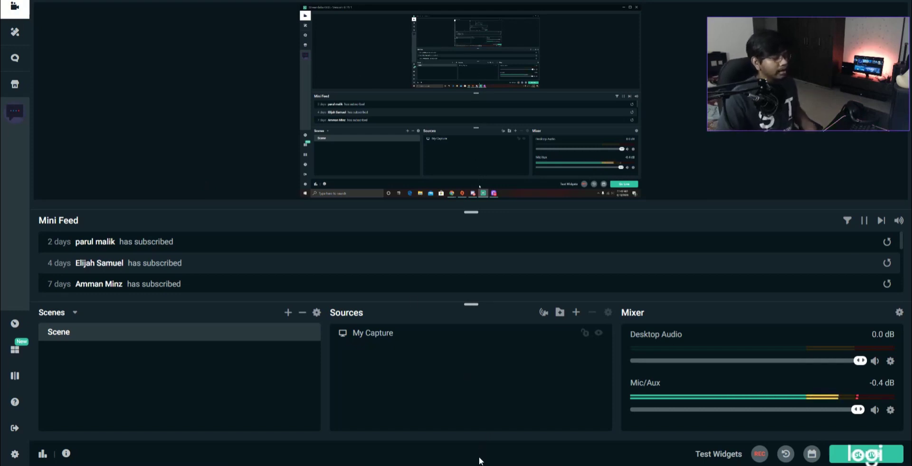
# Bring Chrome forward, open Google in a new tab and search for 'restream'.
pyautogui.moveTo(406, 456)
pyautogui.click(468, 428)
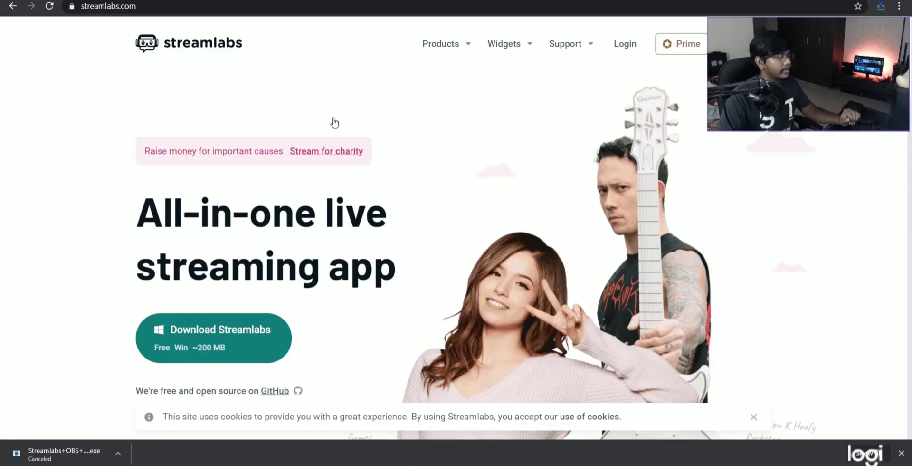
pyautogui.hotkey('ctrl', 'Tab')
pyautogui.hotkey('ctrl', 't')
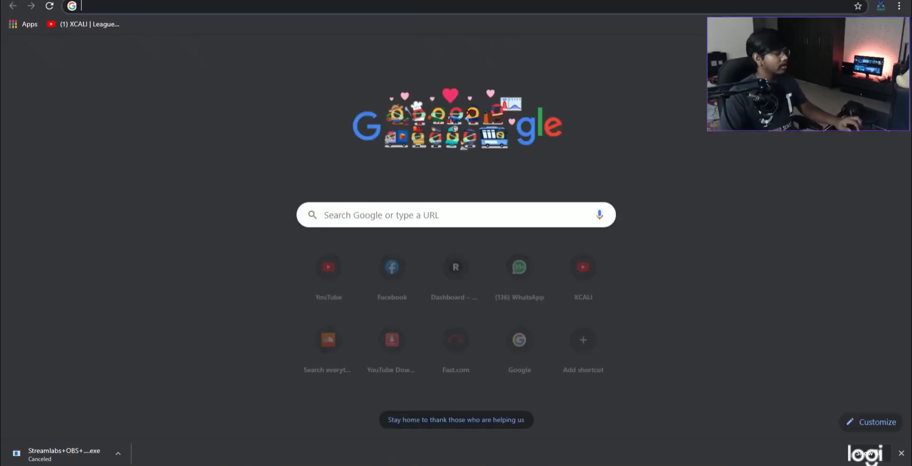
pyautogui.write('go')
pyautogui.press('Return')
pyautogui.write('re')
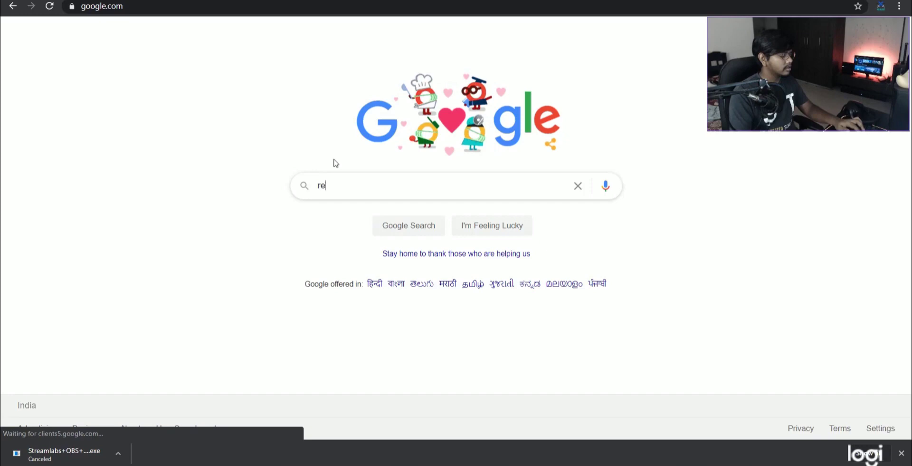
pyautogui.write('stream')
pyautogui.press('Return')
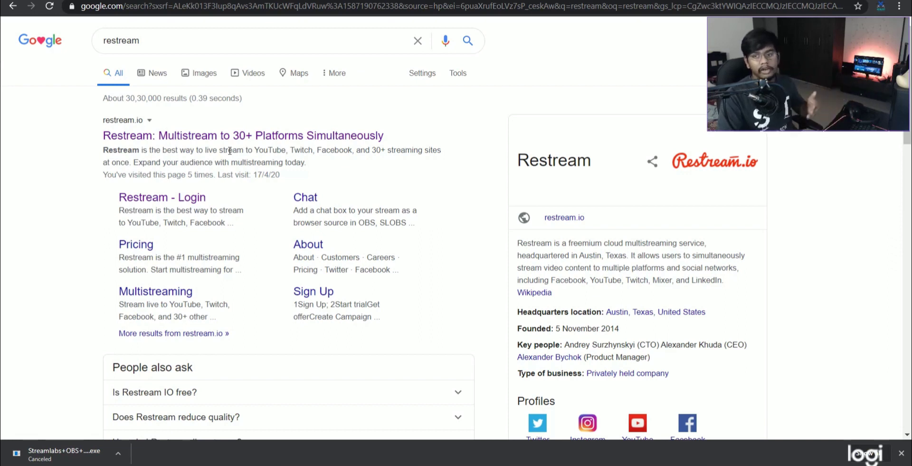
# Open restream.io from the results and scroll down its Multistreaming dashboard.
pyautogui.click(195, 137)
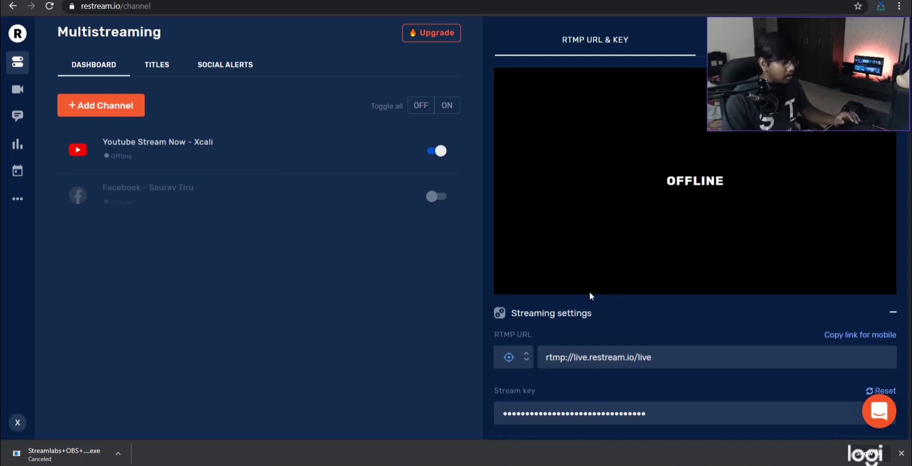
pyautogui.scroll(-1, 590, 295)
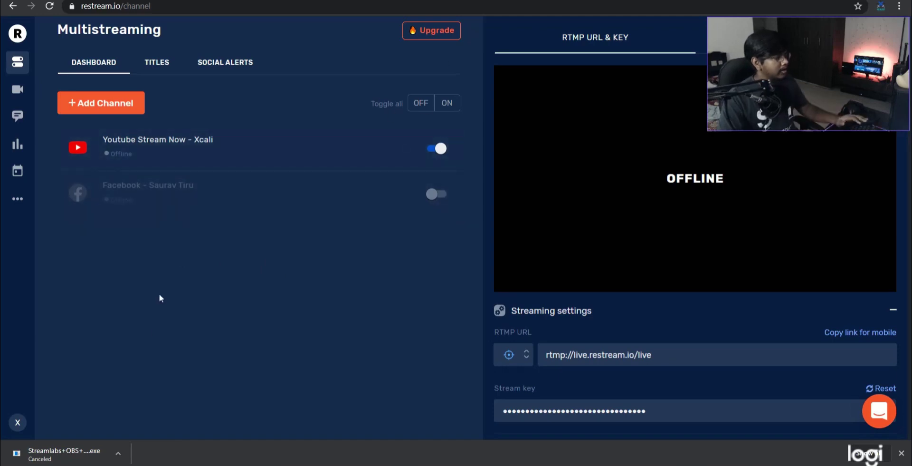
# Copy the Restream stream key and switch back to Streamlabs OBS.
pyautogui.click(100, 110)
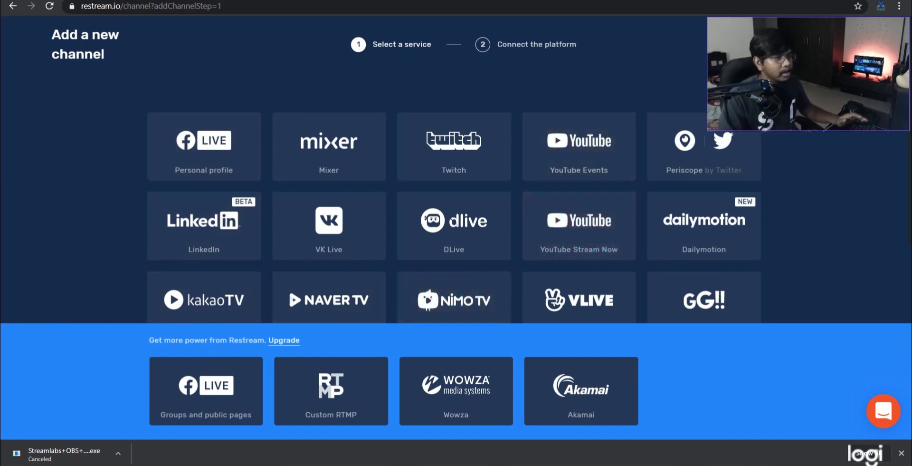
pyautogui.press('Escape')
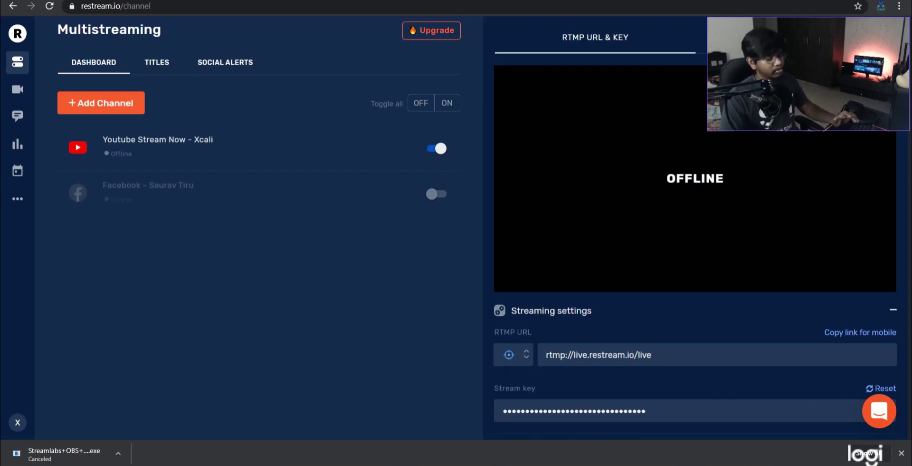
pyautogui.click(901, 452)
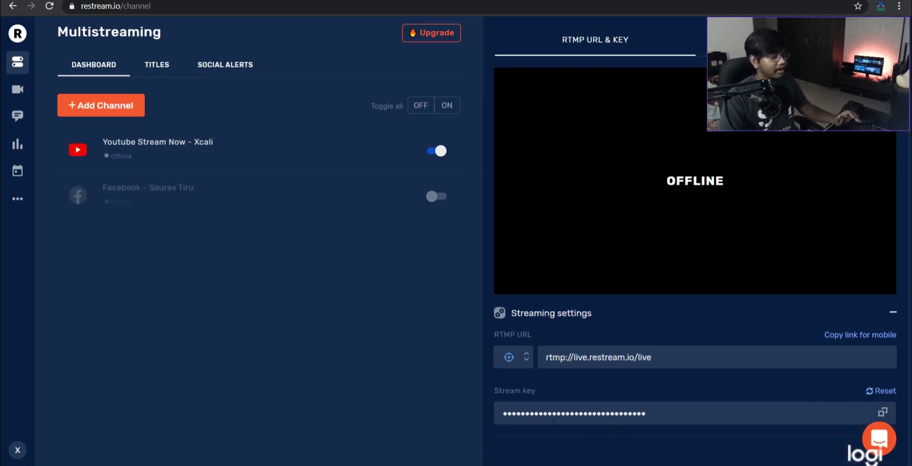
pyautogui.click(883, 411)
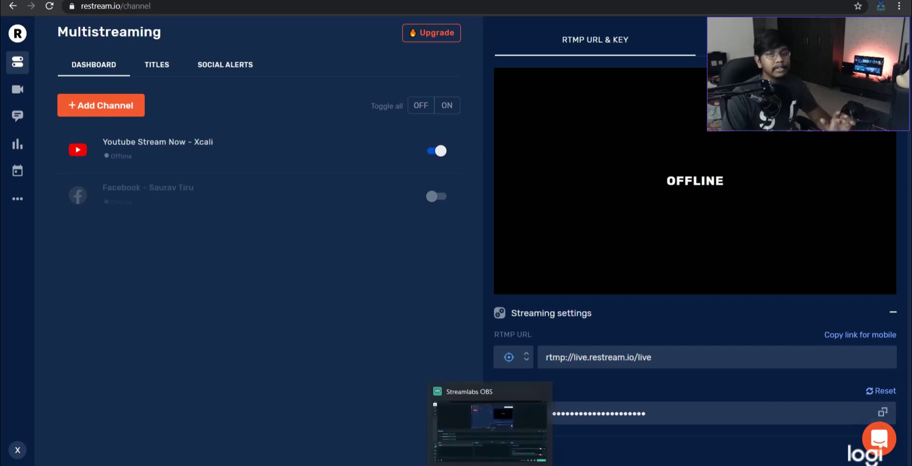
pyautogui.click(490, 464)
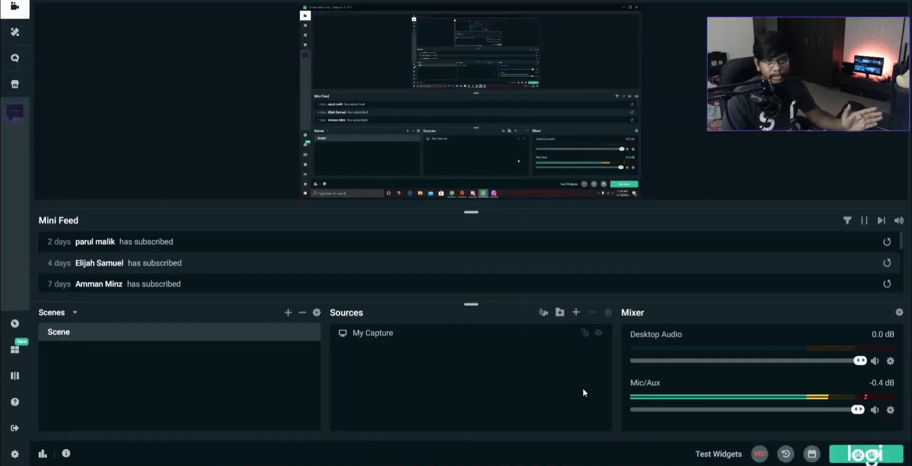
pyautogui.click(14, 453)
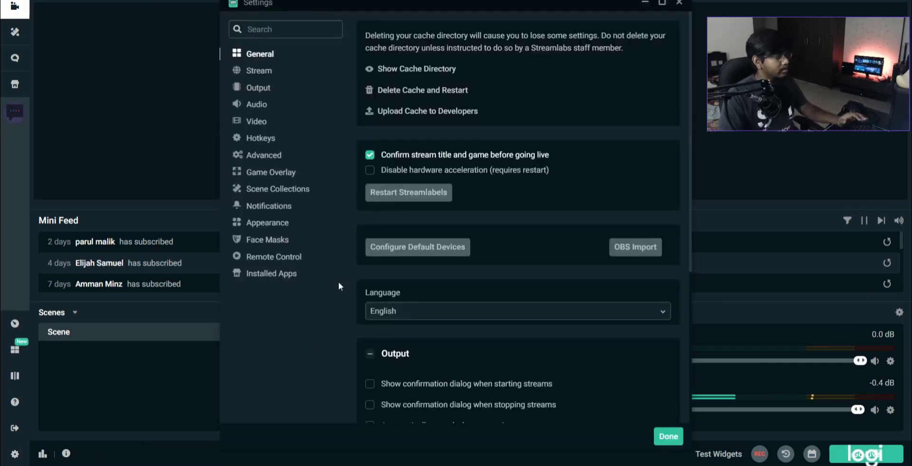
pyautogui.click(261, 74)
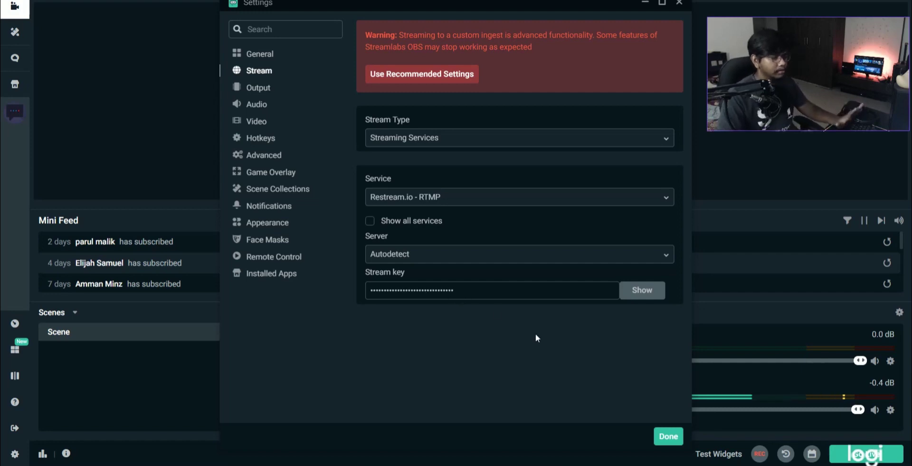
pyautogui.click(668, 435)
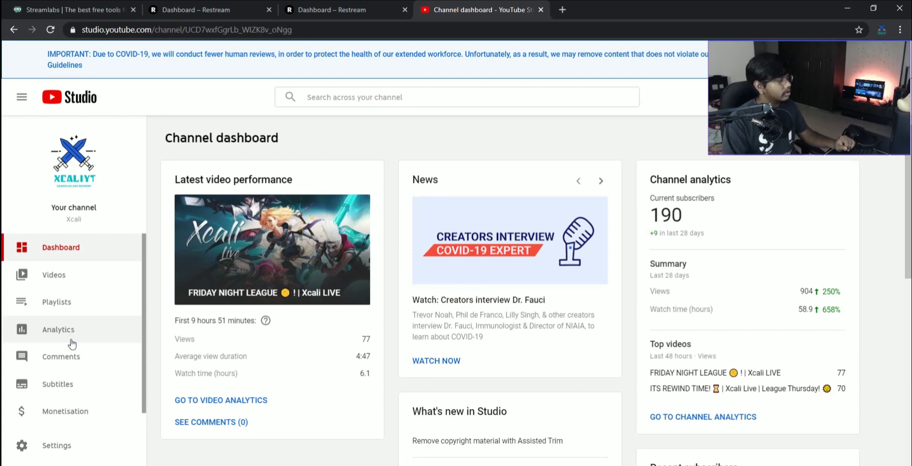
# In YouTube Studio's Live videos, edit the upcoming FRIDAY NIGHT LEAGUE stream.
pyautogui.click(71, 274)
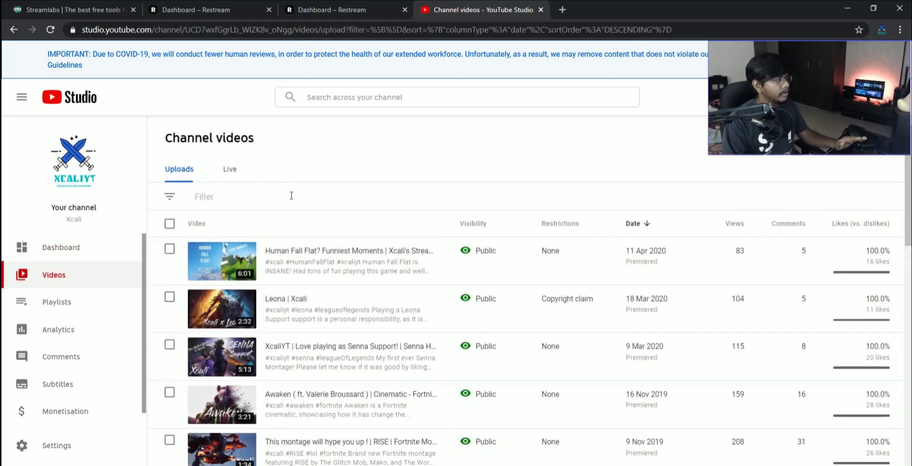
pyautogui.click(231, 171)
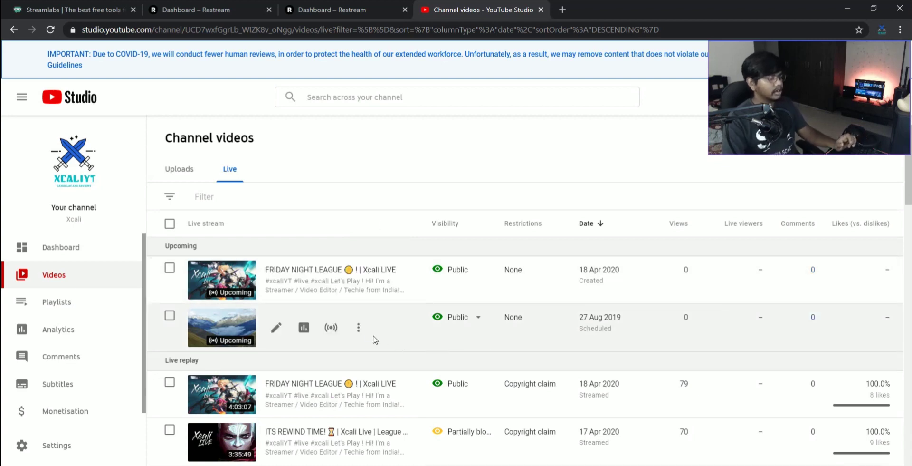
pyautogui.click(274, 287)
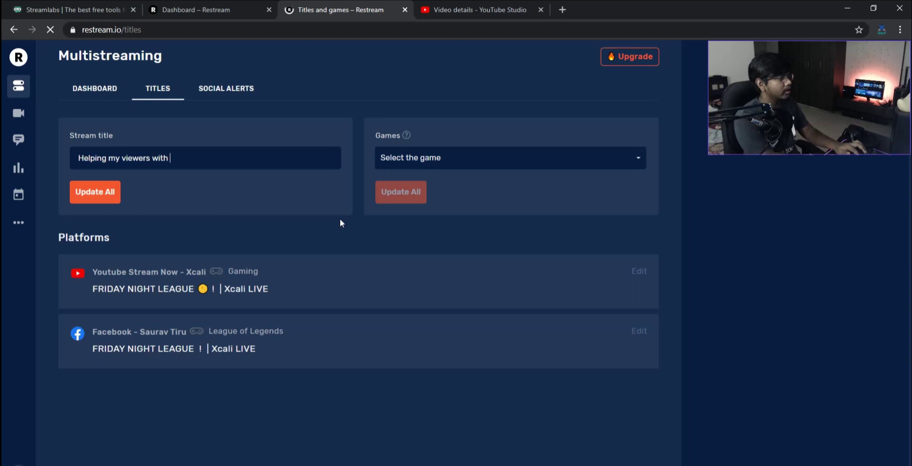
# Finish the title 'Helping my viewers with Streaming!' and apply it to all channels.
pyautogui.write('eaming!')
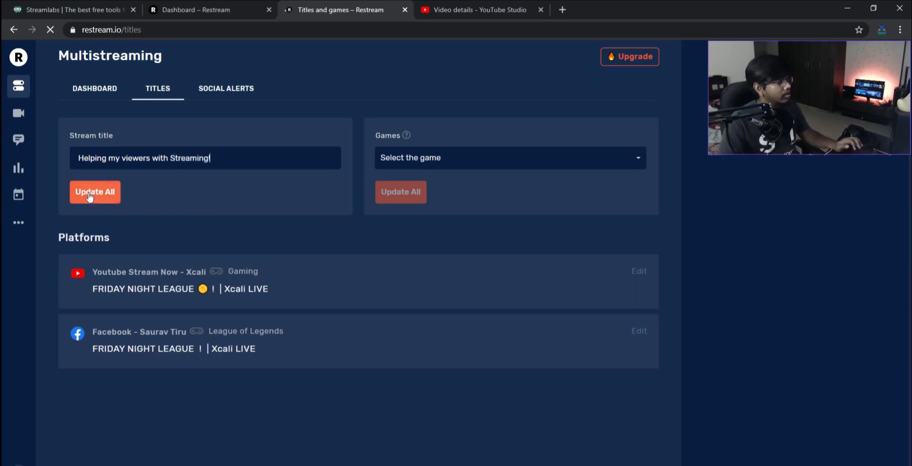
pyautogui.click(95, 192)
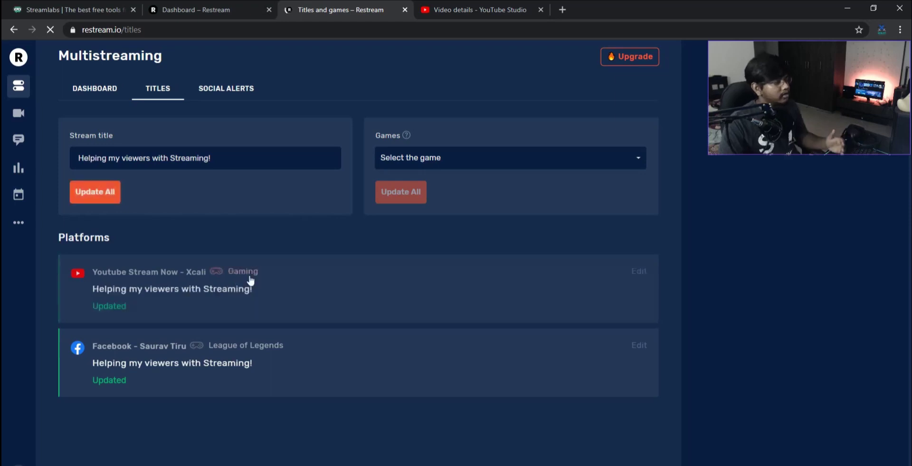
# Return to YouTube Studio's live videos list to confirm the new title, then leave Chrome.
pyautogui.click(480, 9)
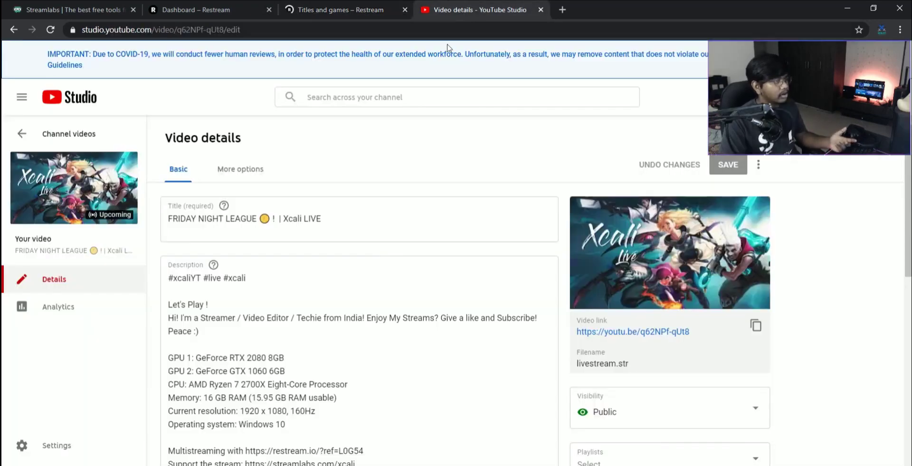
pyautogui.click(66, 133)
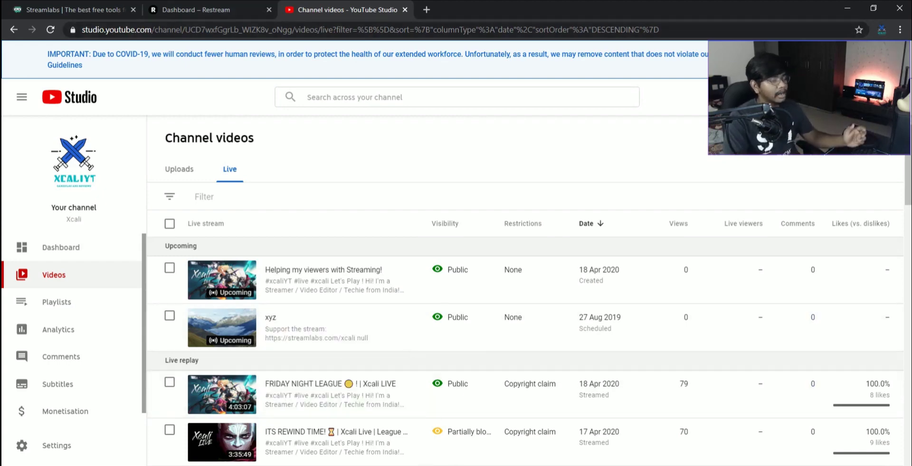
pyautogui.hotkey('alt', 'Tab')
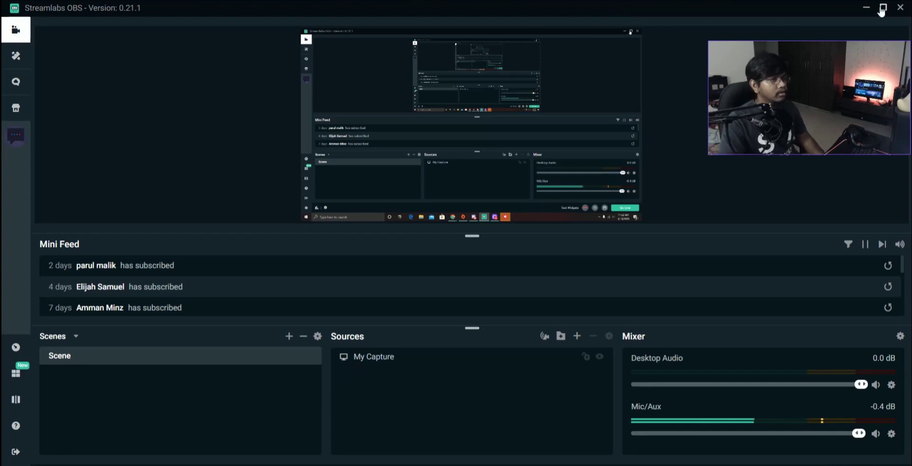
# Un-maximize Streamlabs OBS, move it aside to reveal the Riot window, then back to the top.
pyautogui.click(881, 11)
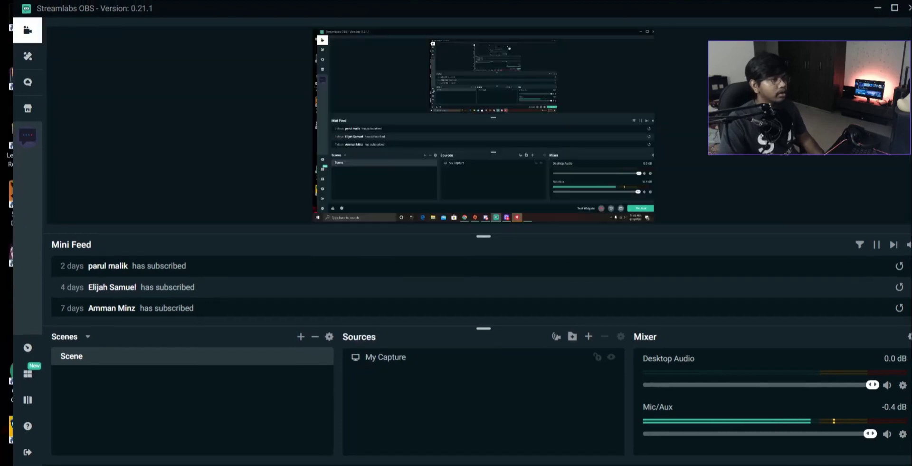
pyautogui.moveTo(100, 8); pyautogui.dragTo(222, 189)
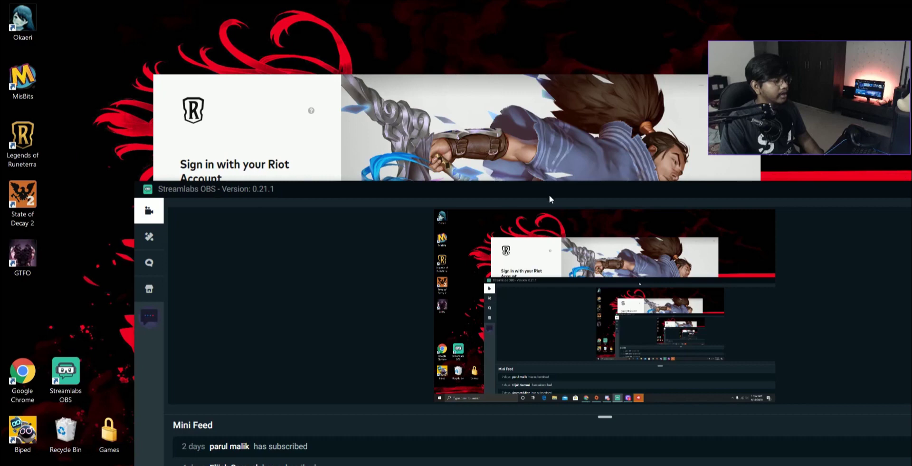
pyautogui.moveTo(549, 195); pyautogui.dragTo(435, 15)
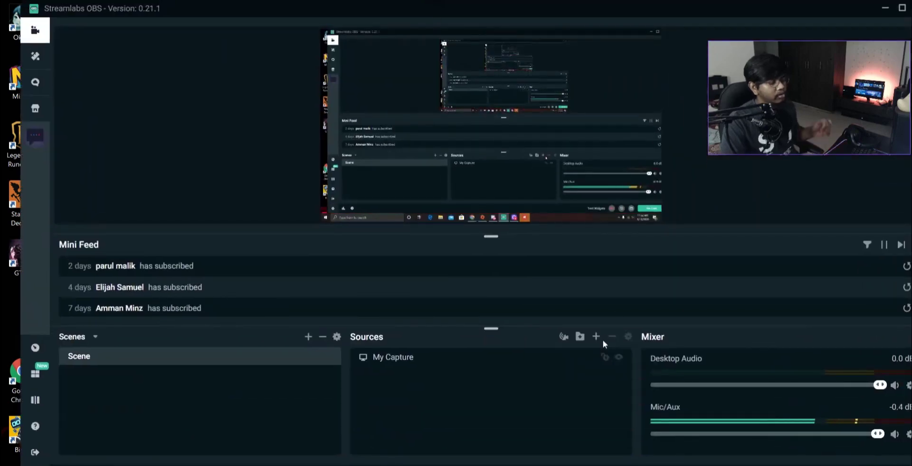
# Add a Window Capture source of the [RiotClientUx.exe] Riot Client window and enlarge it to about 750 px wide.
pyautogui.click(597, 345)
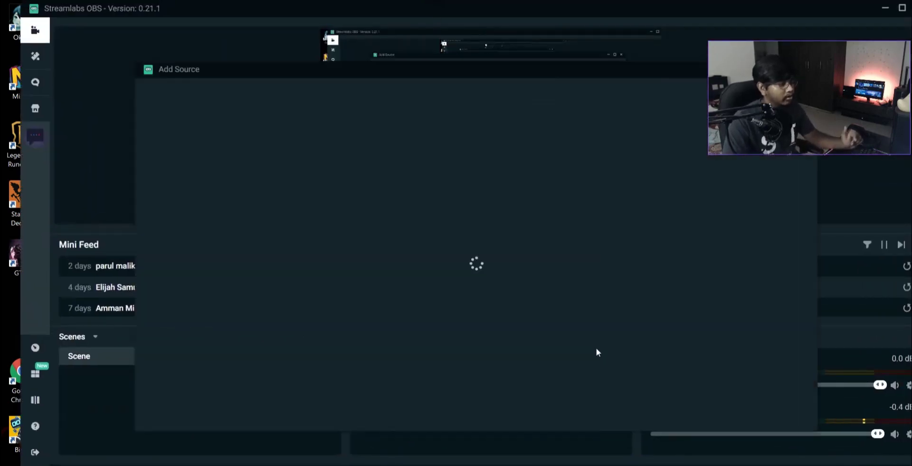
pyautogui.click(287, 306)
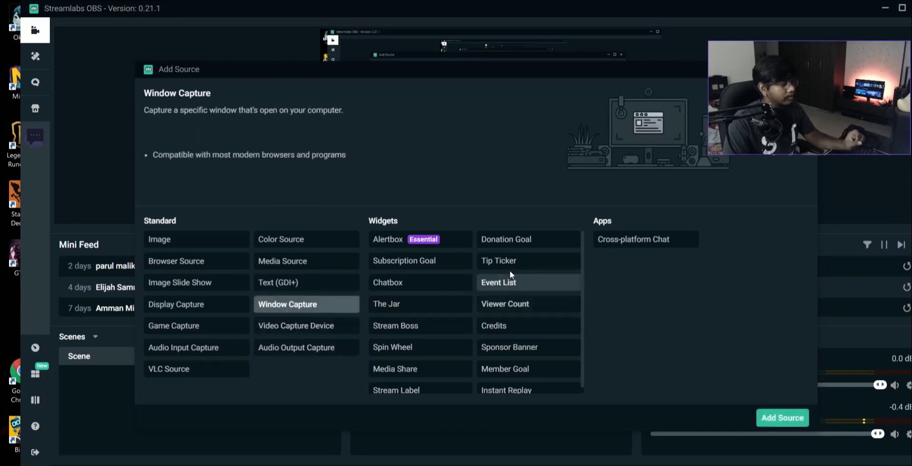
pyautogui.click(783, 417)
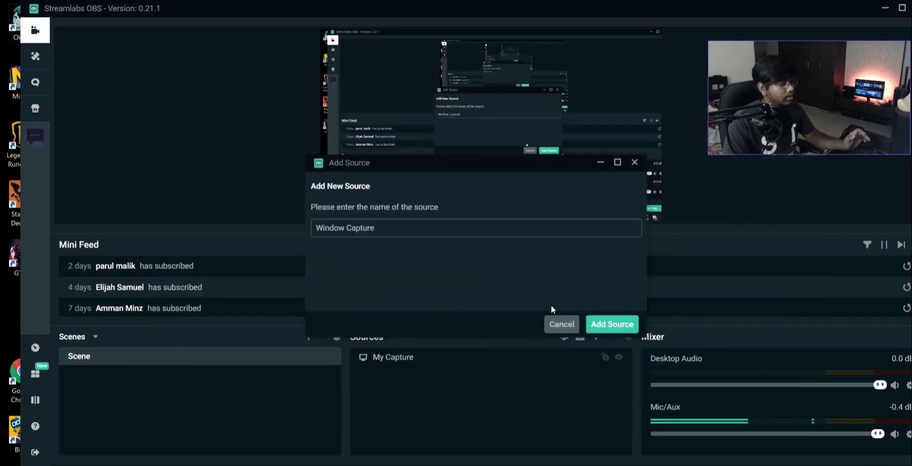
pyautogui.click(613, 323)
pyautogui.click(495, 170)
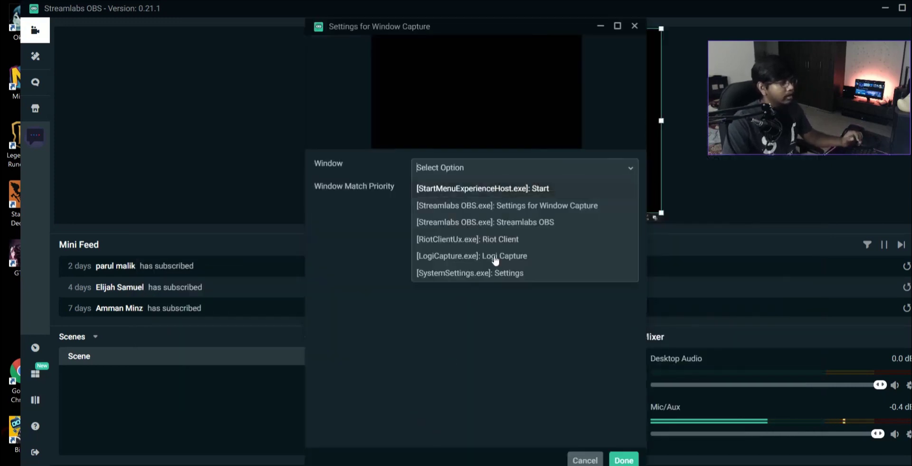
pyautogui.click(540, 240)
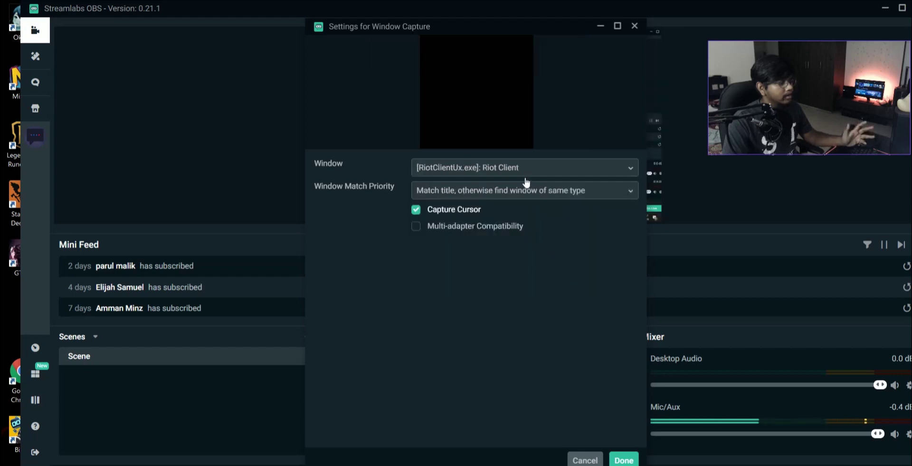
pyautogui.click(624, 460)
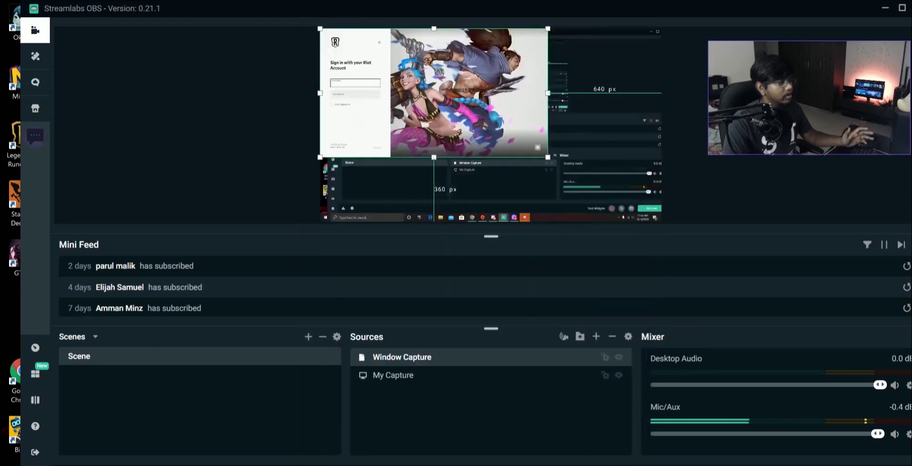
pyautogui.moveTo(548, 157); pyautogui.dragTo(677, 229)
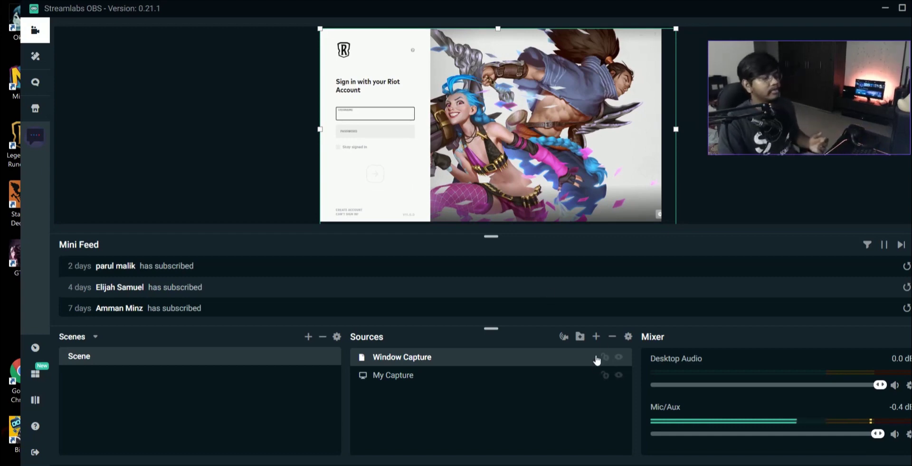
pyautogui.click(596, 336)
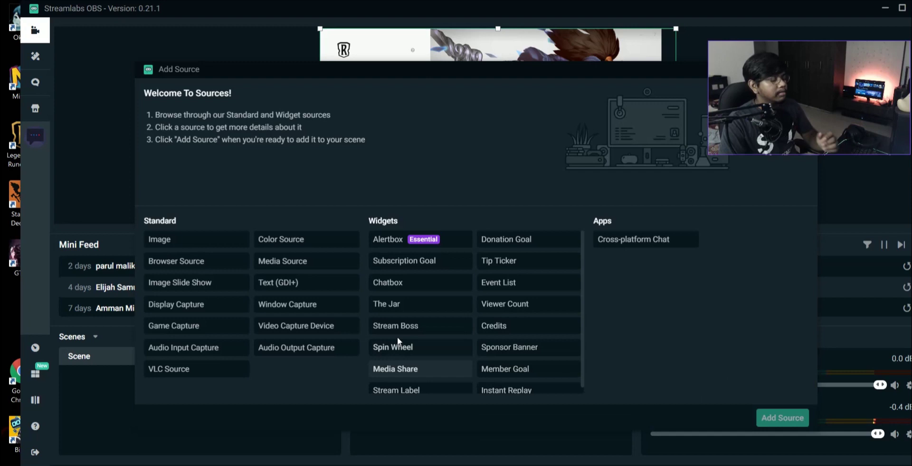
pyautogui.click(296, 328)
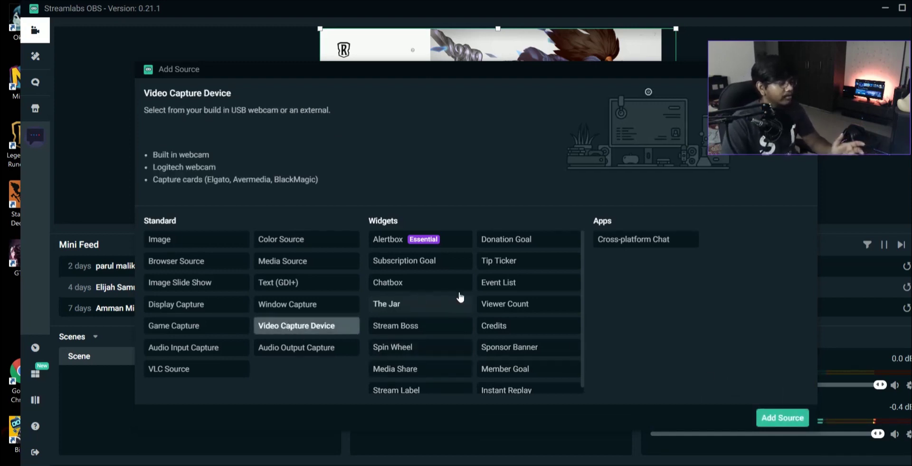